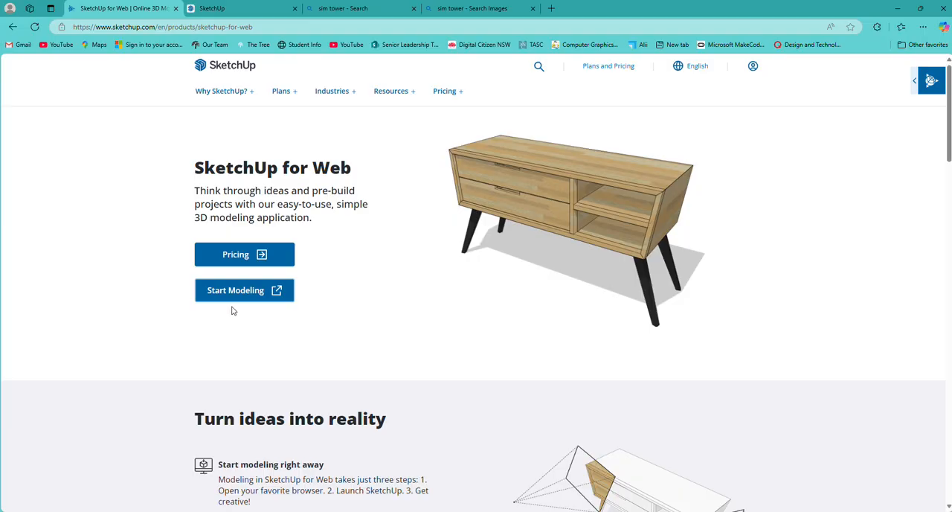
Switch to the Arches and Bridges Lamp model and examine its open interior, floor slab and arched window frames.
click(252, 9)
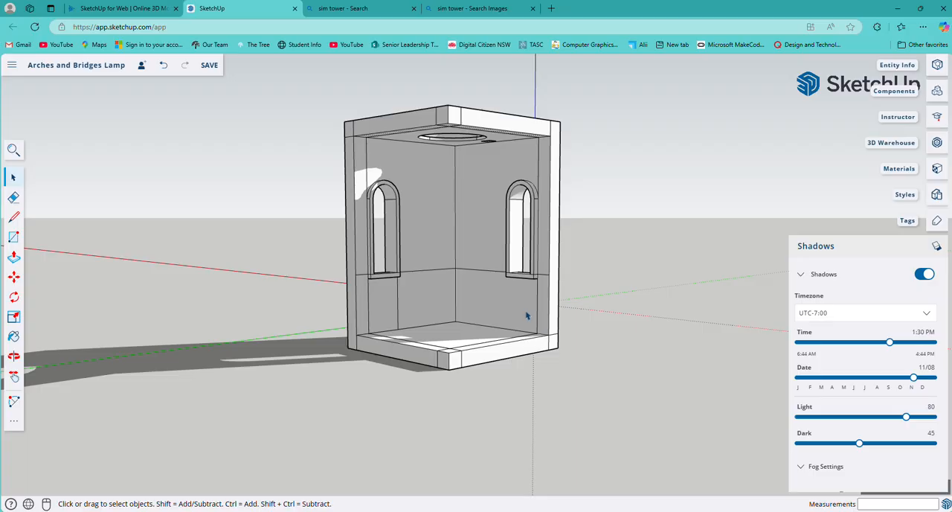
scroll(455, 301, up, 5)
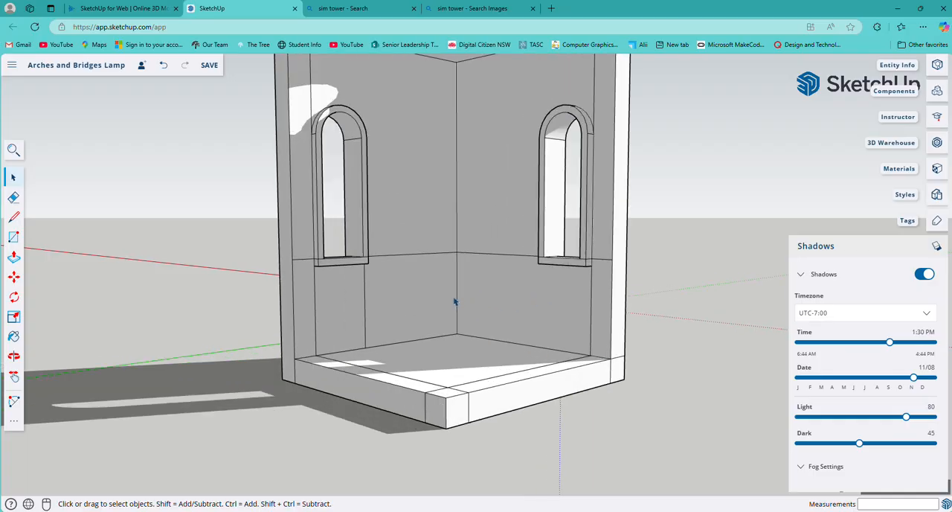
scroll(455, 302, down, 5)
middle_drag(445, 350, 400, 414)
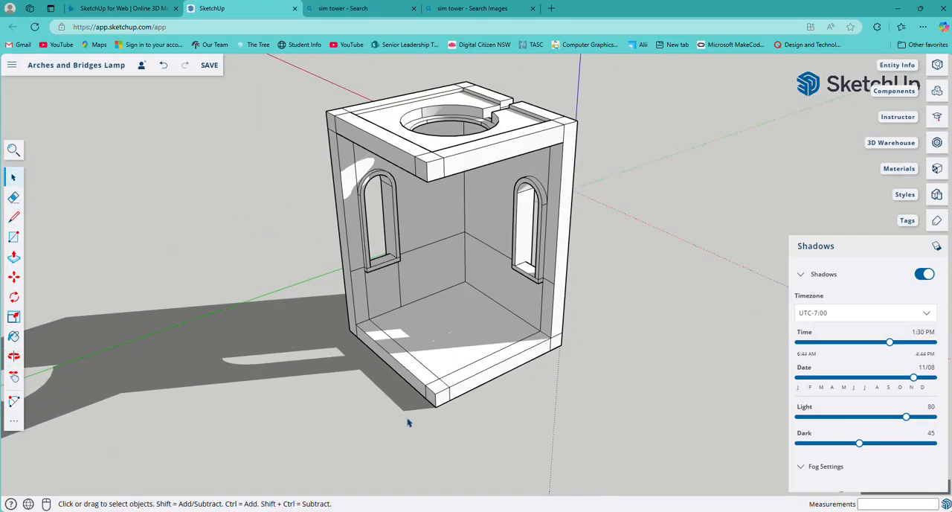
scroll(454, 359, up, 4)
scroll(453, 358, up, 2)
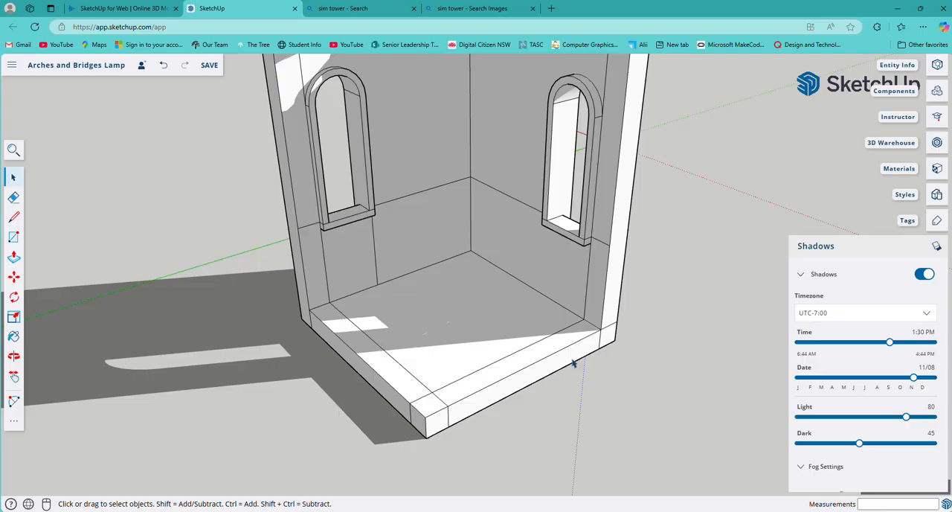
middle_drag(590, 356, 555, 249)
scroll(555, 248, up, 5)
scroll(521, 184, down, 3)
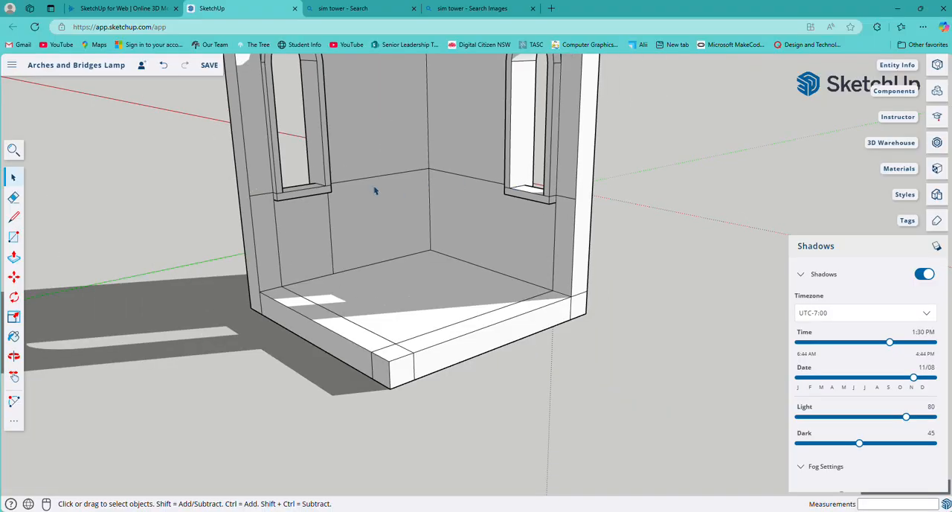
Inspect the stepped sills of the arched windows from outside the walls and save the model.
middle_drag(624, 215, 627, 328)
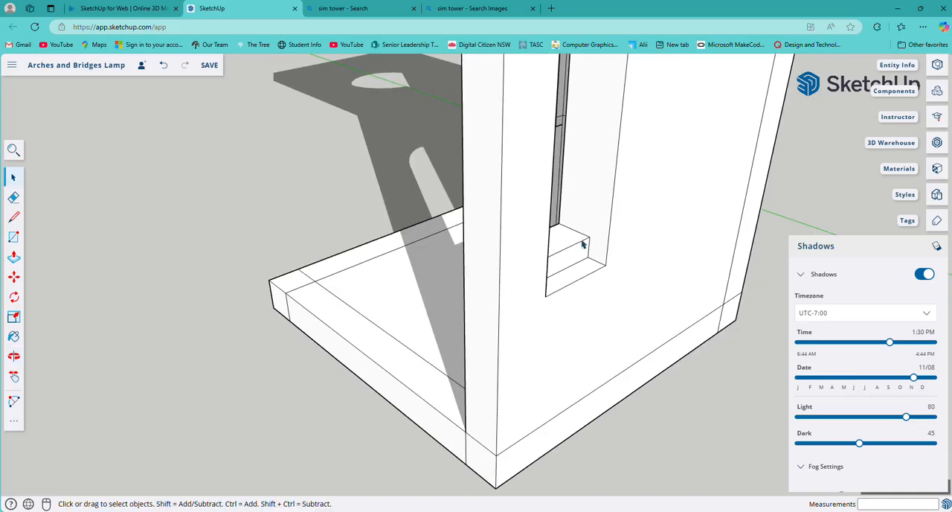
middle_drag(577, 251, 423, 295)
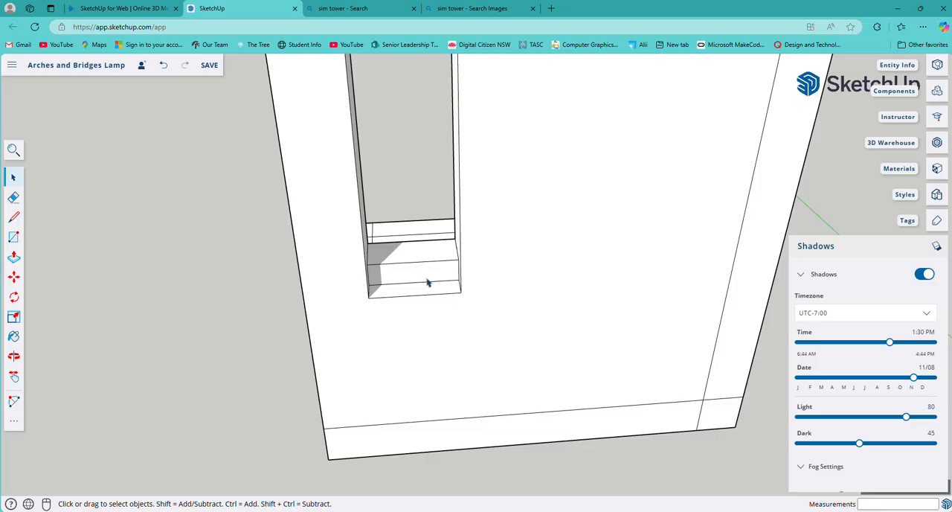
scroll(425, 280, up, 2)
scroll(420, 284, down, 4)
middle_drag(456, 279, 526, 285)
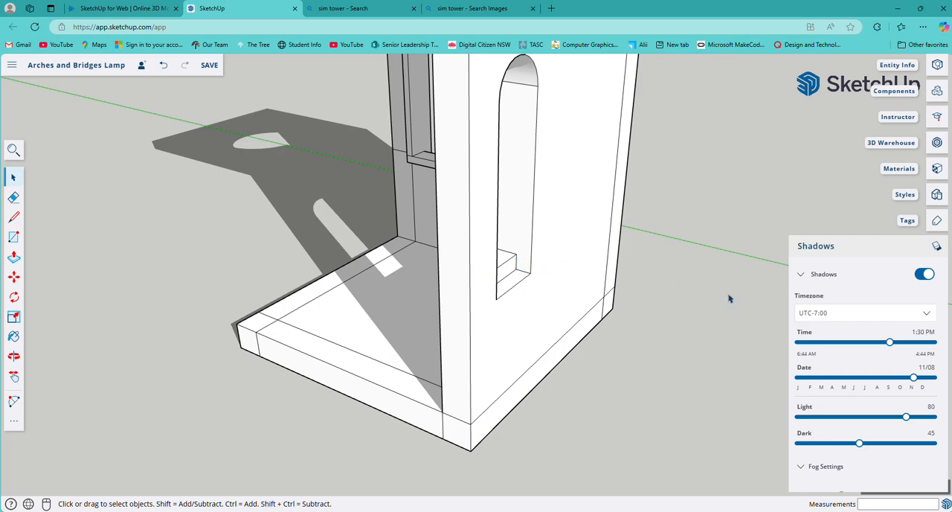
middle_drag(642, 319, 185, 336)
middle_drag(474, 357, 383, 244)
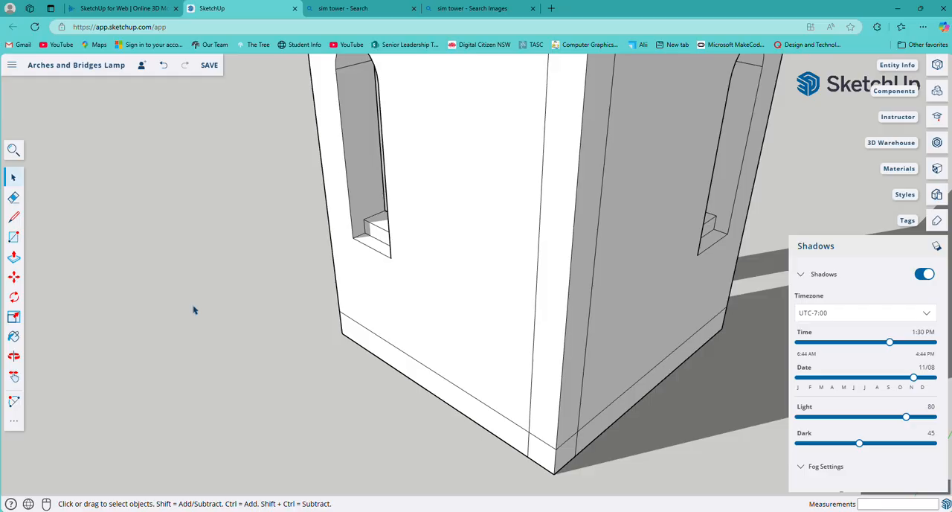
key(ctrl+s)
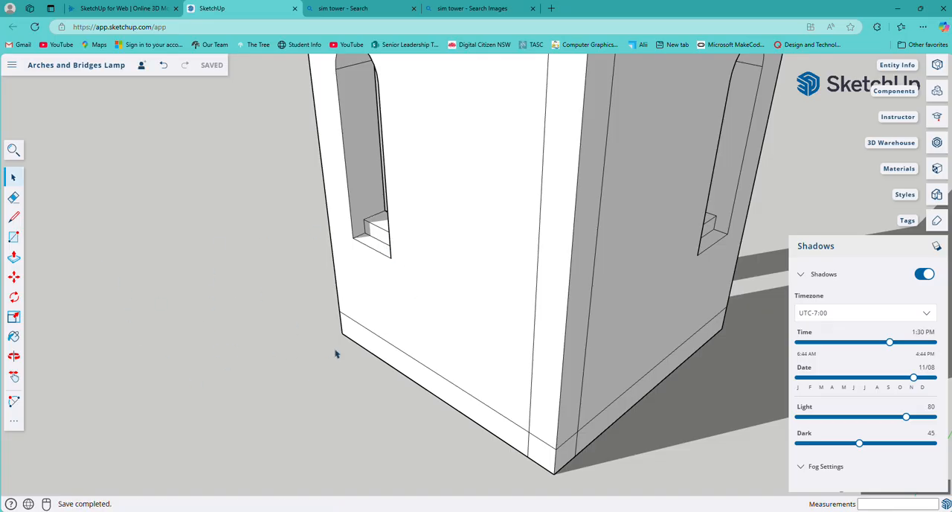
Examine the stepped sill of the arched window in the shaded outer wall.
scroll(336, 354, down, 5)
middle_drag(548, 374, 435, 345)
middle_drag(595, 356, 642, 355)
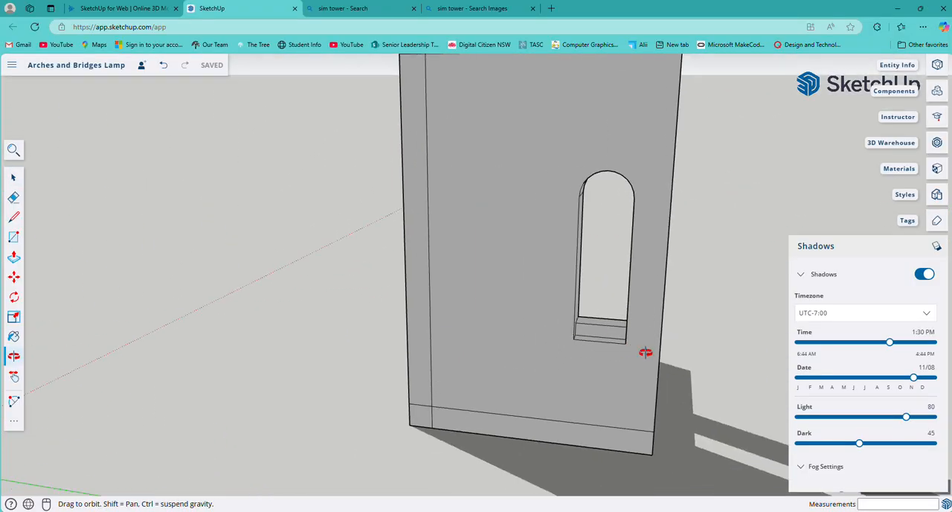
scroll(614, 346, up, 5)
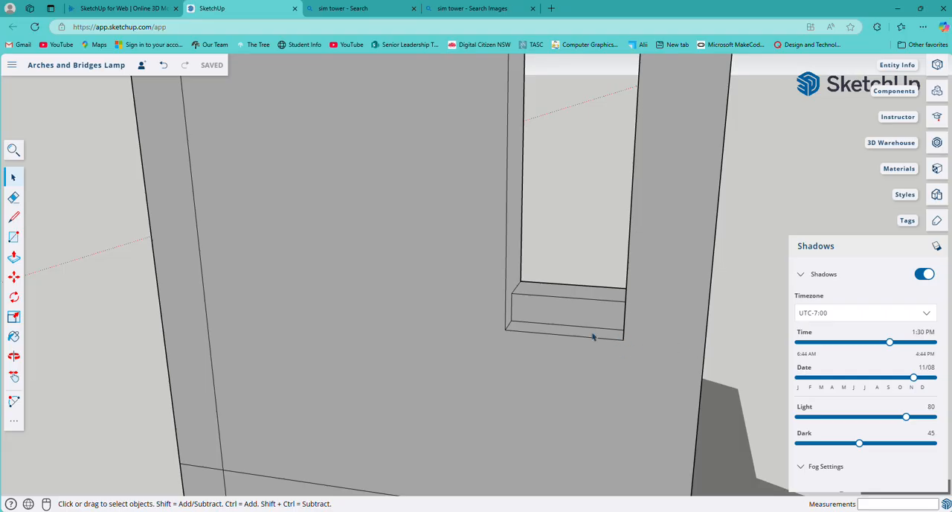
middle_drag(700, 344, 186, 393)
scroll(329, 363, down, 5)
Inspect the rounded cable notch and slotted channel between the lamp's outer top edge and the circular opening.
middle_drag(226, 332, 743, 323)
scroll(639, 339, up, 4)
middle_drag(313, 327, 571, 271)
scroll(536, 261, up, 3)
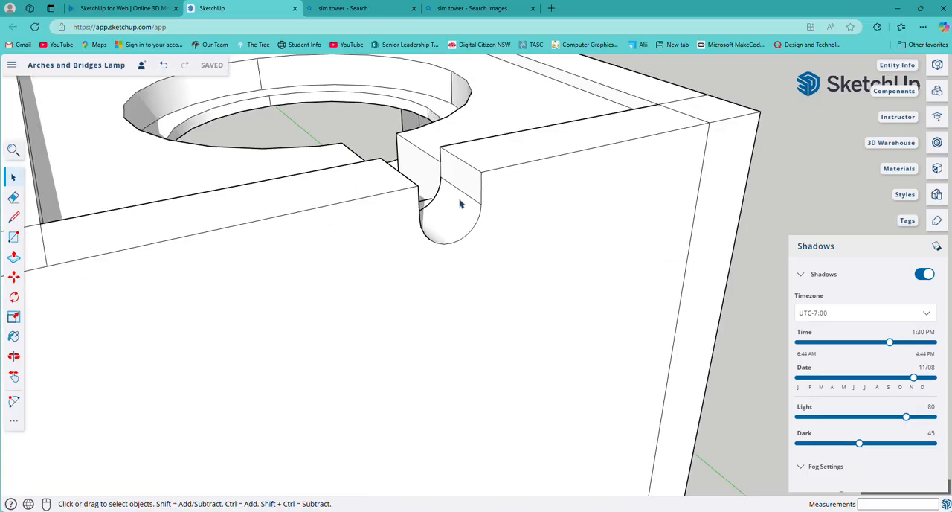
middle_drag(392, 184, 486, 392)
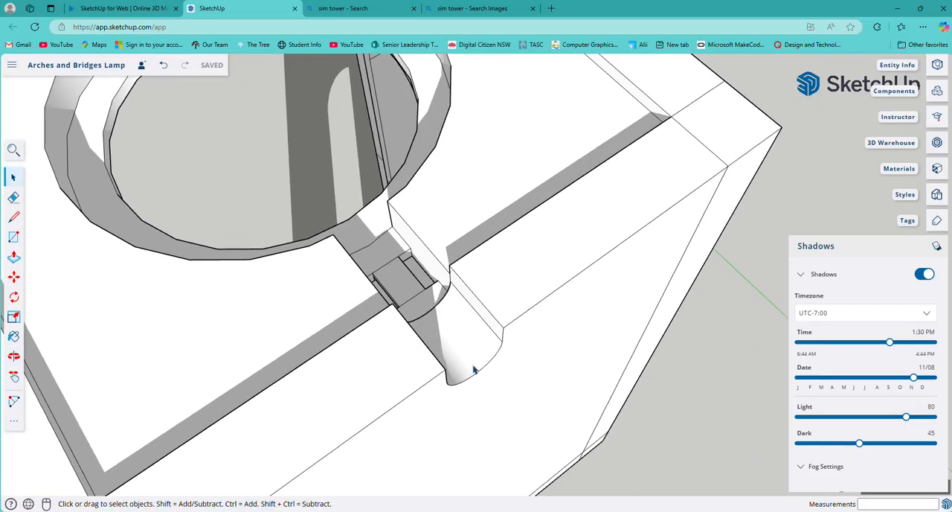
middle_drag(449, 313, 357, 453)
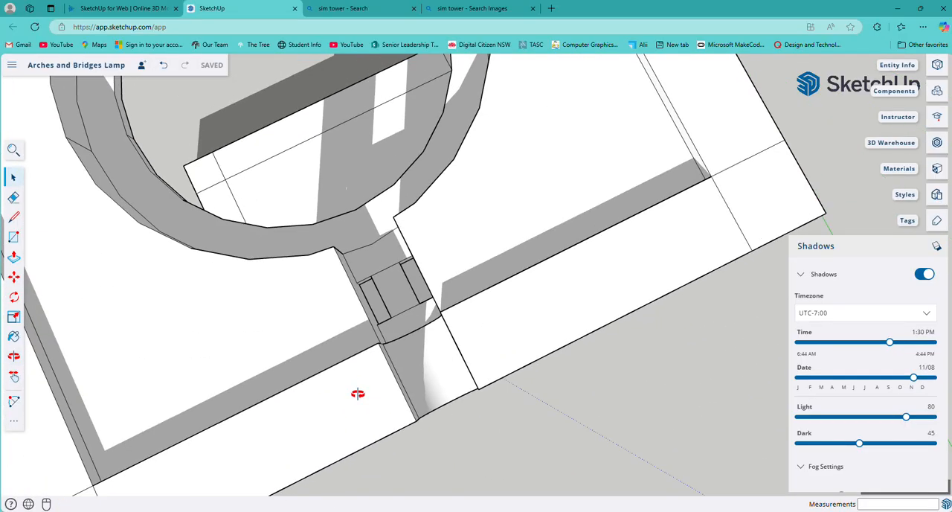
middle_drag(420, 340, 531, 273)
middle_drag(452, 379, 603, 385)
scroll(506, 340, up, 3)
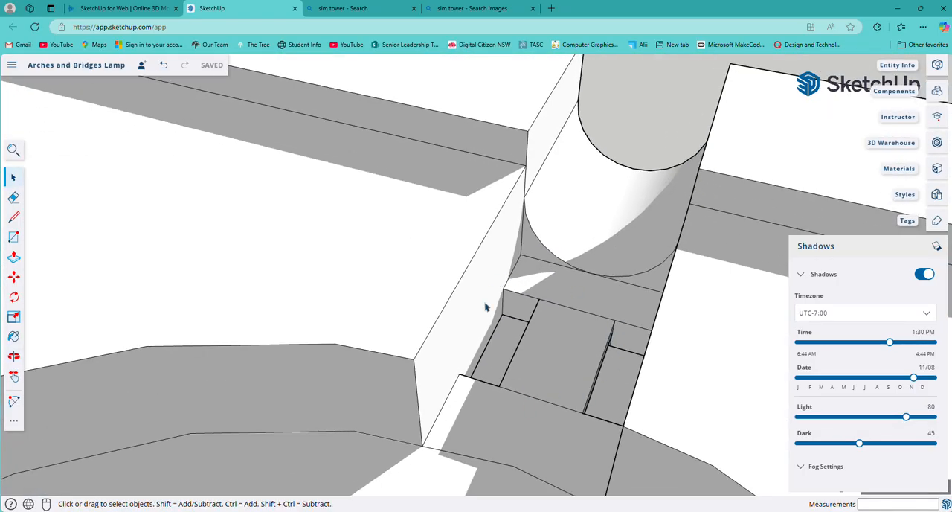
scroll(487, 449, down, 5)
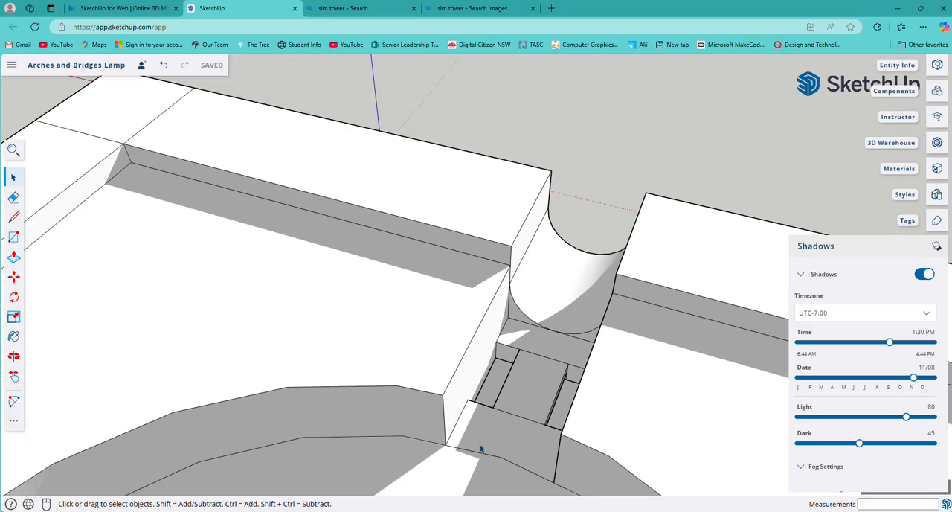
middle_drag(471, 463, 479, 296)
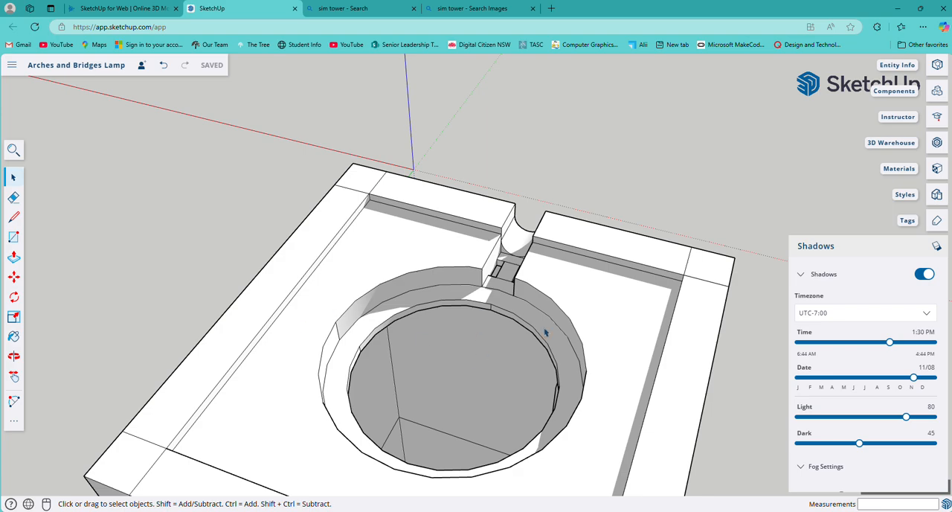
Review the whole lamp, from the recessed top with its circular opening down to the open interior.
scroll(457, 360, down, 1)
scroll(457, 359, down, 1)
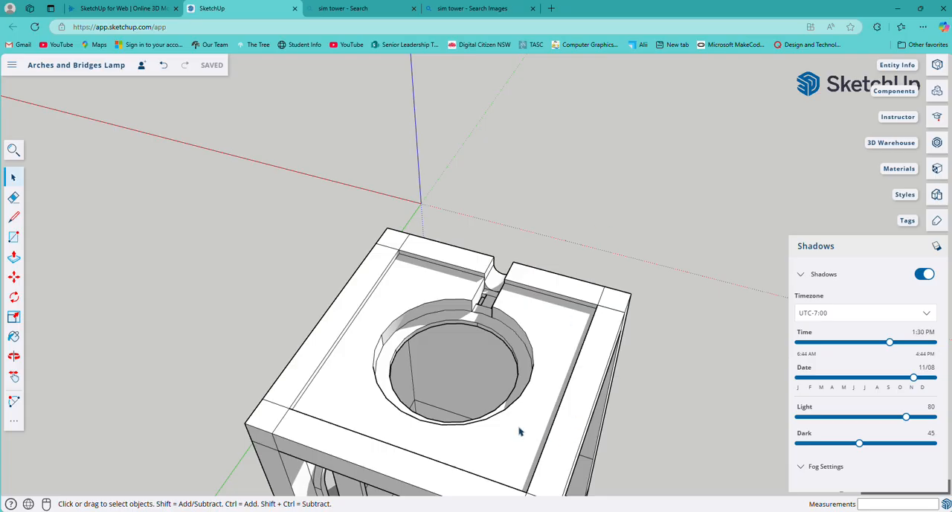
middle_drag(521, 428, 354, 316)
scroll(354, 316, down, 5)
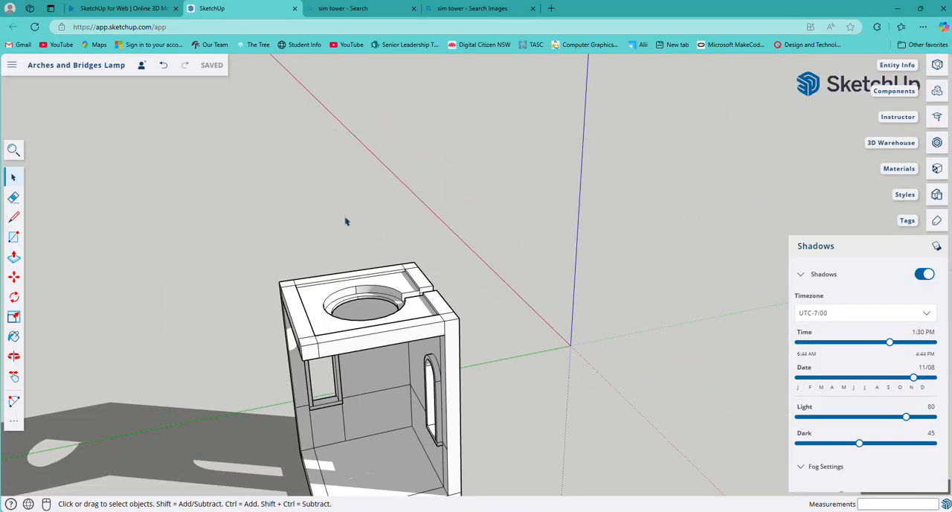
middle_drag(355, 435, 334, 339)
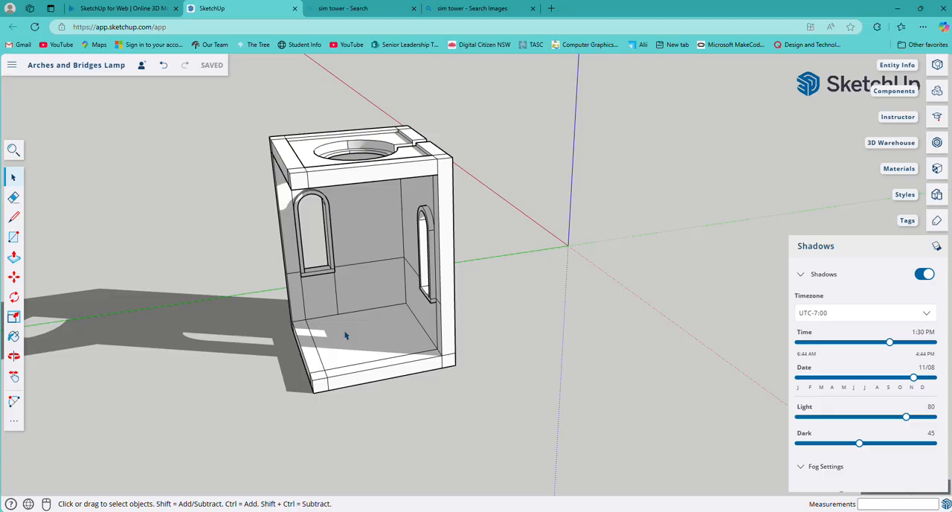
middle_drag(362, 408, 427, 383)
scroll(239, 367, down, 2)
scroll(241, 347, up, 2)
middle_drag(241, 349, 427, 385)
Push/Pull one arched window's inner sill 52 mm across the interior so it meets the other window's ledge.
scroll(347, 372, up, 2)
scroll(405, 398, up, 2)
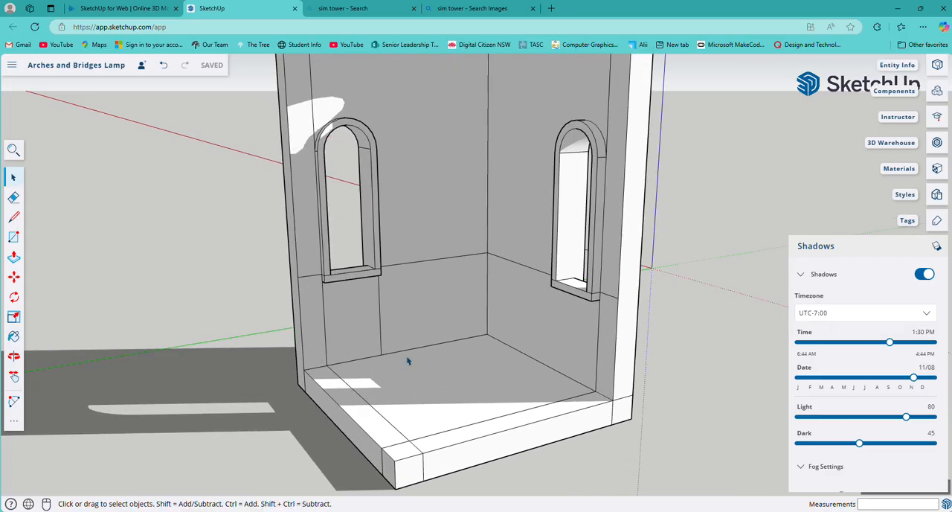
scroll(408, 361, up, 2)
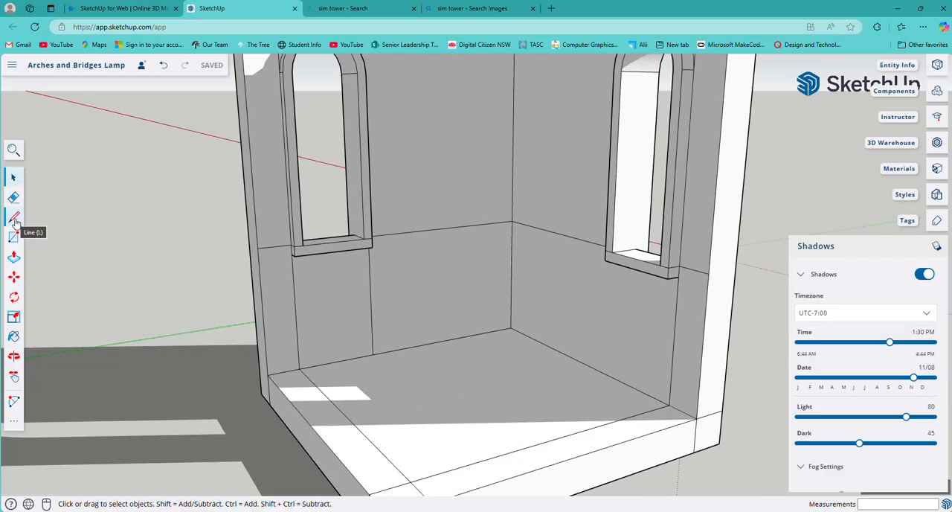
middle_drag(458, 315, 408, 391)
scroll(413, 343, down, 3)
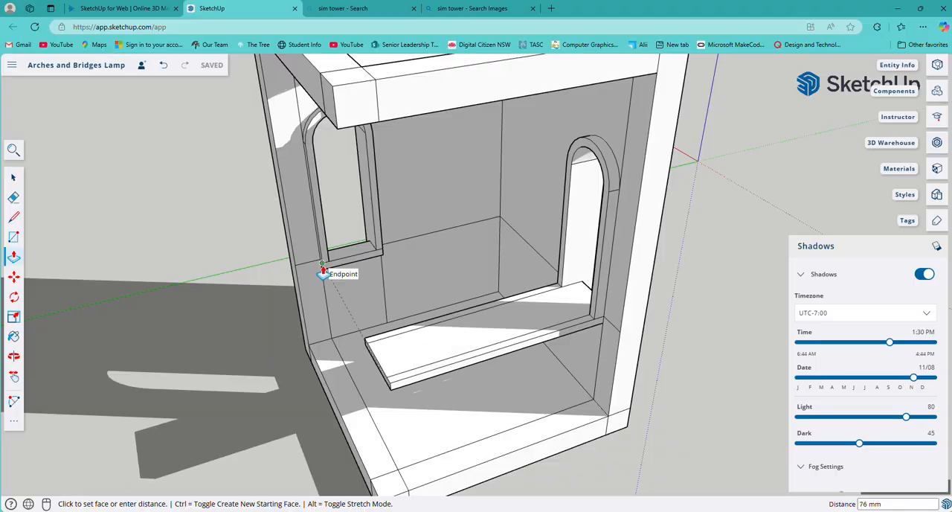
click(397, 332)
Examine the corner where the two window ledges meet above the lamp's floor.
middle_drag(459, 389, 725, 338)
scroll(724, 338, up, 3)
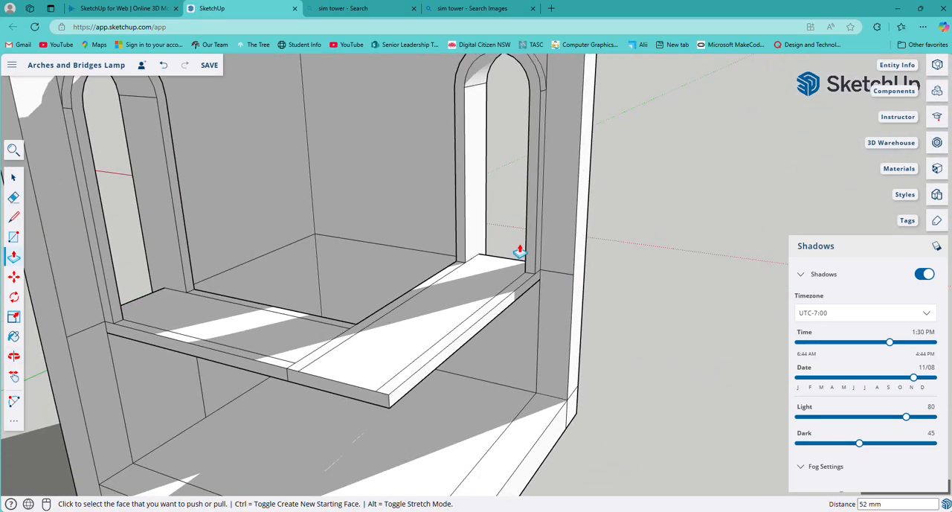
middle_drag(153, 365, 315, 389)
scroll(315, 391, down, 5)
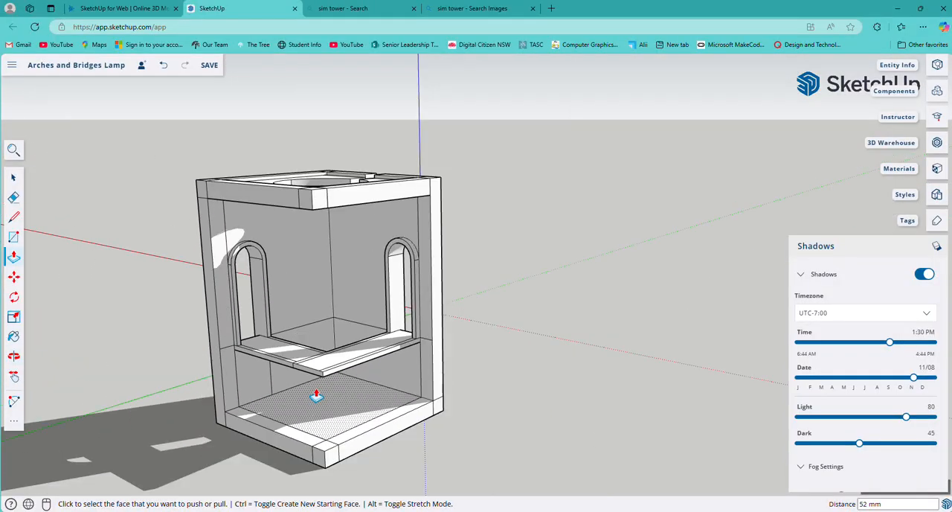
middle_drag(387, 370, 542, 361)
scroll(496, 389, up, 5)
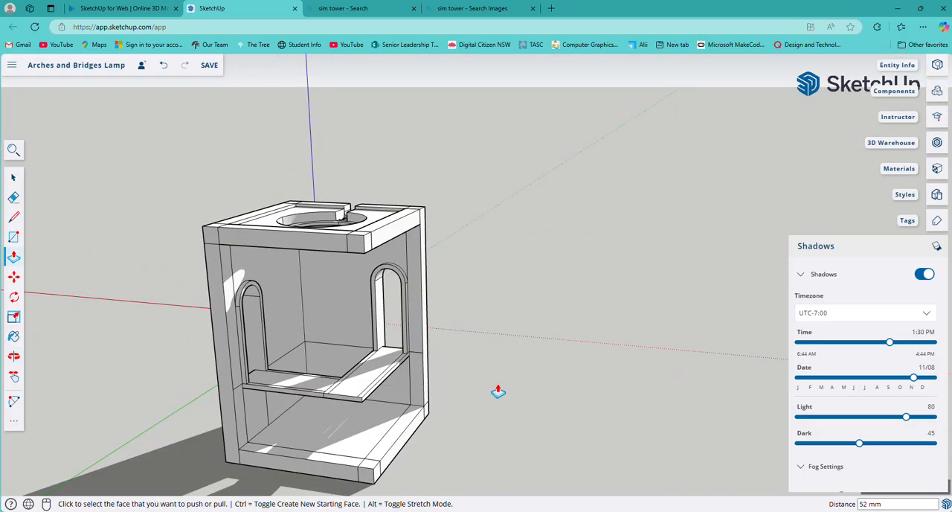
middle_drag(351, 382, 530, 328)
scroll(530, 328, up, 3)
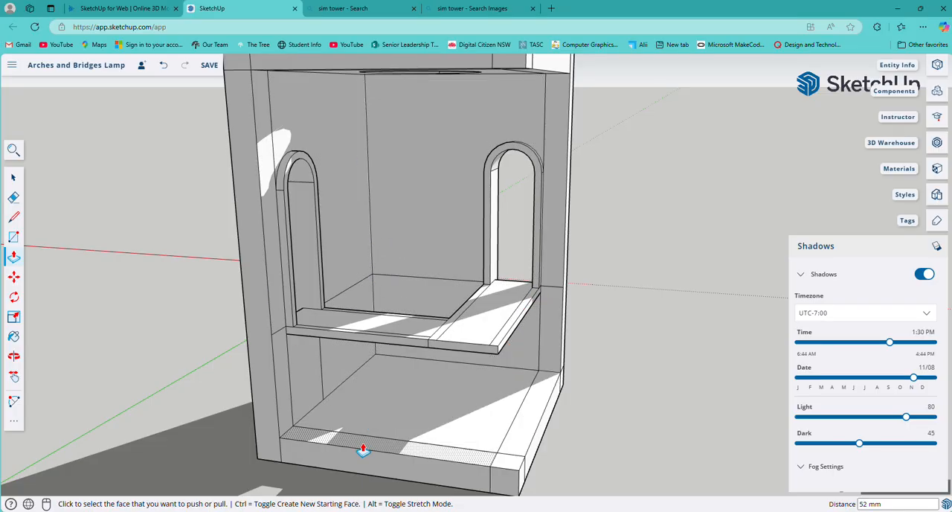
View the joined ledges from the open front and from outside the window wall.
middle_drag(364, 448, 521, 379)
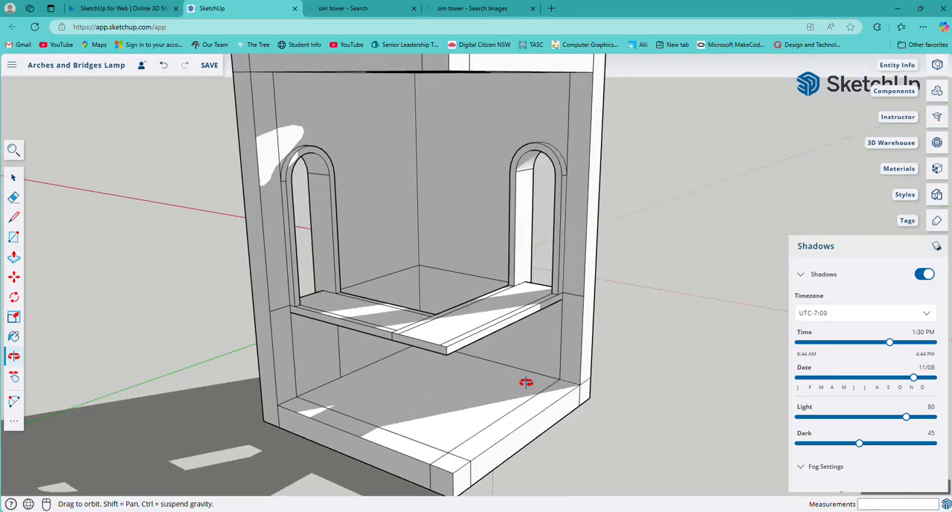
scroll(503, 380, up, 3)
scroll(503, 379, down, 3)
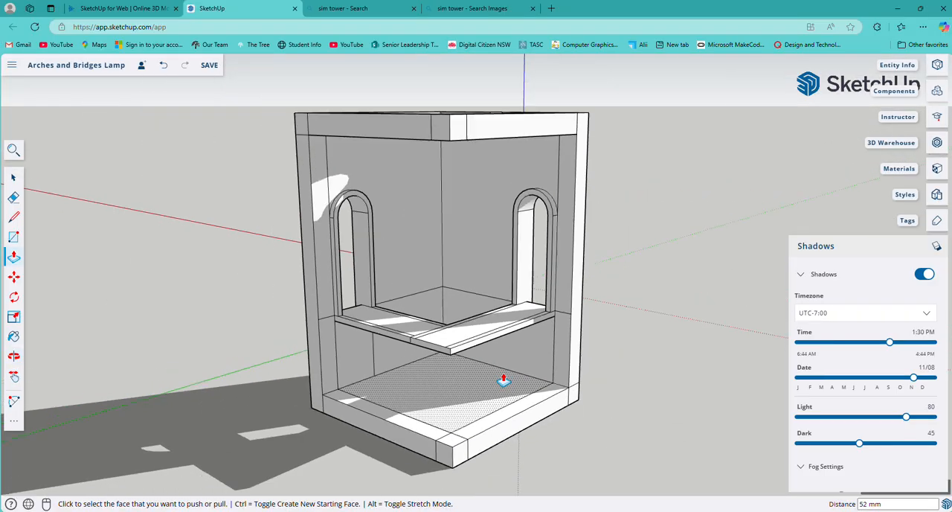
scroll(503, 380, down, 2)
middle_drag(503, 379, 349, 400)
middle_drag(601, 364, 301, 398)
scroll(301, 397, up, 3)
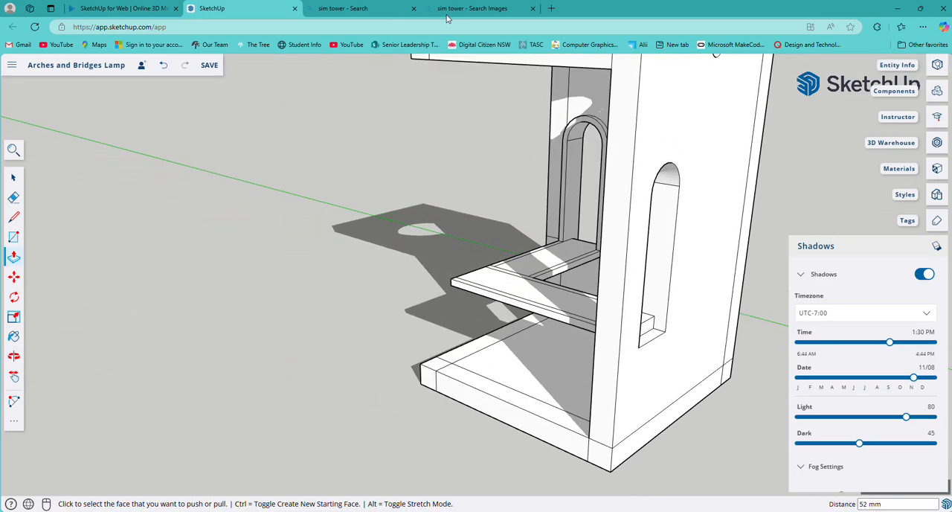